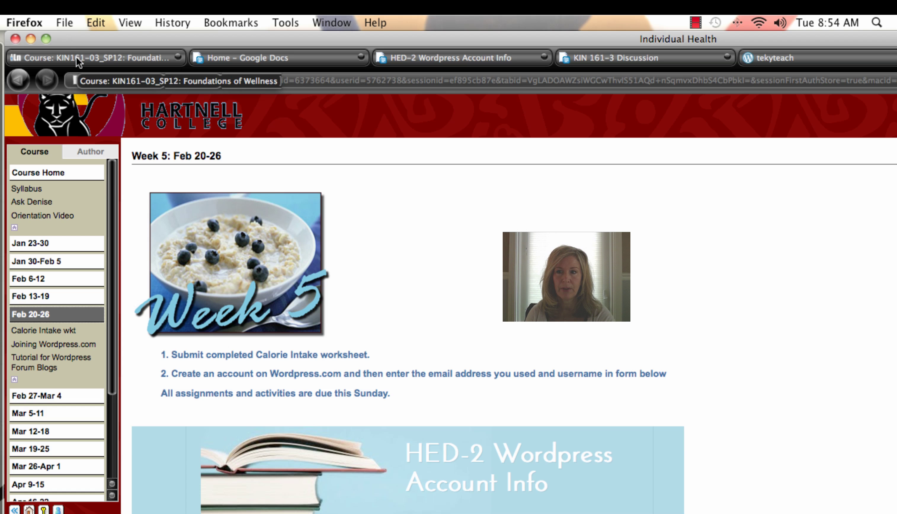
Step: Fill the embedded form's email and username fields with test text and submit it
scroll(385, 265, "down", 10)
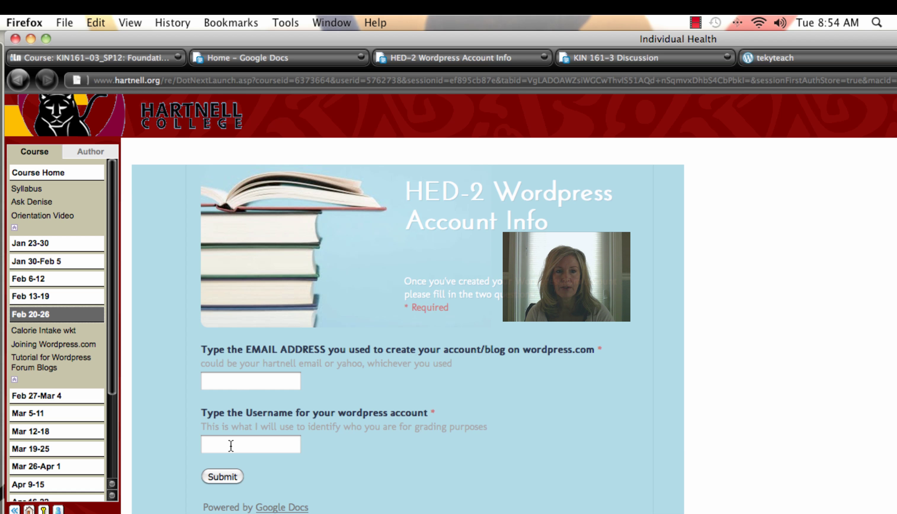
left_click(230, 381)
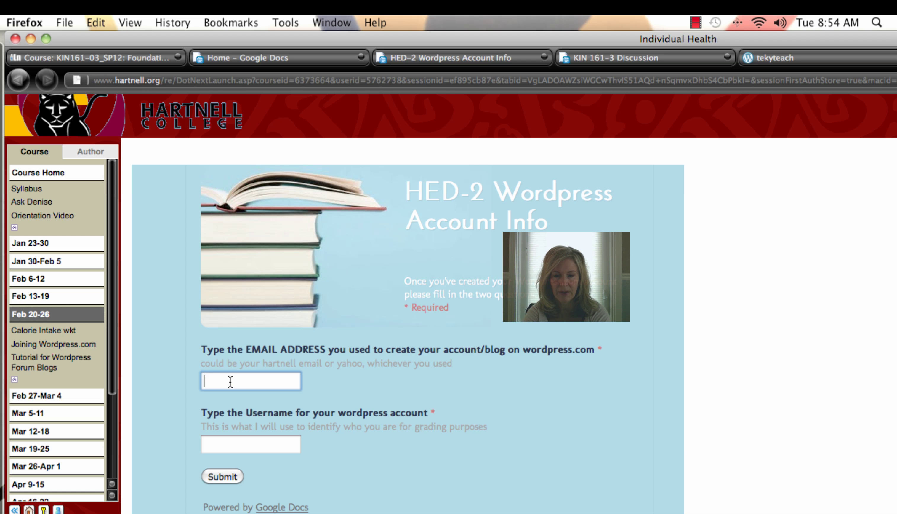
type("a;sldkjfasldfjk")
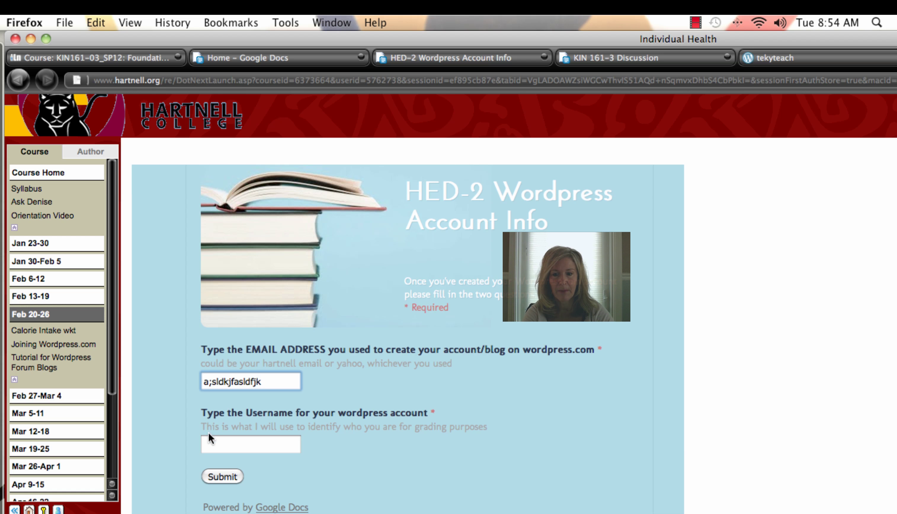
left_click(212, 437)
type("';lasdkf';alskdf")
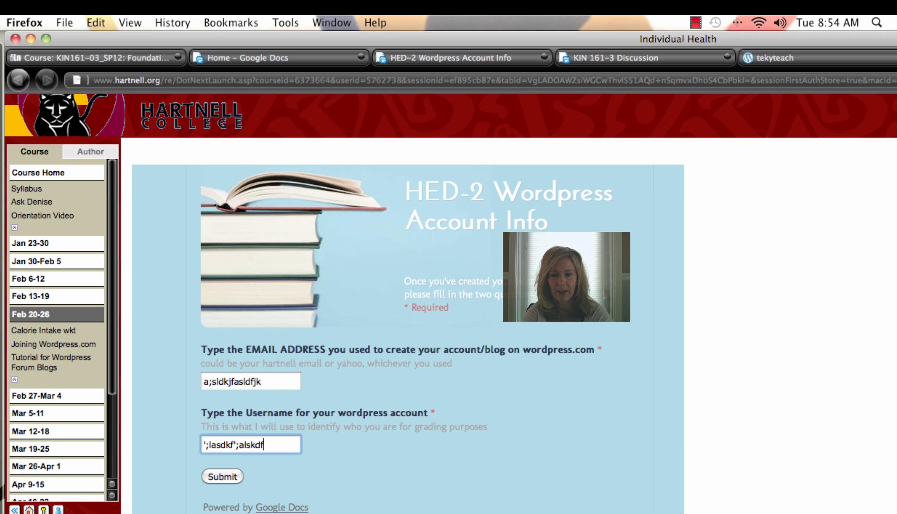
left_click(219, 477)
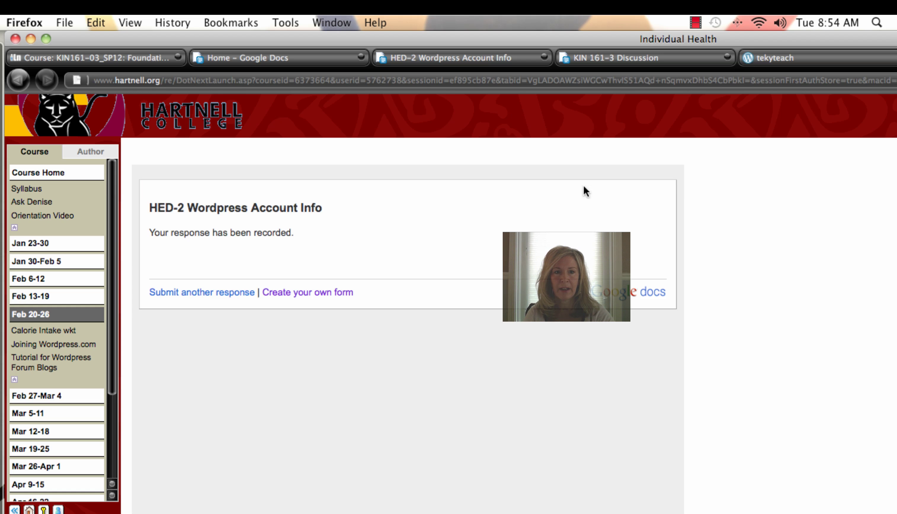
Step: Bring the account-info response sheet's row 47 test entry, timestamped 4/3/2012 8:54:43, into view
left_click(441, 57)
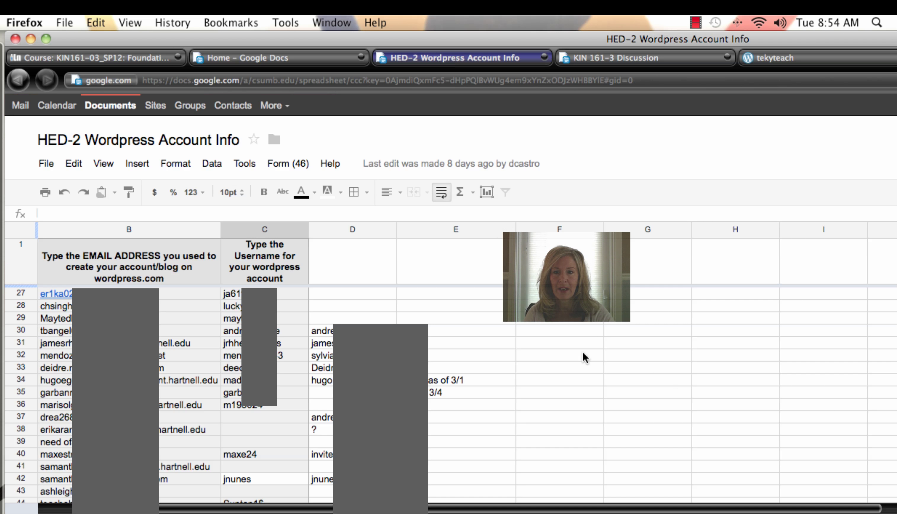
scroll(582, 351, "down", 5)
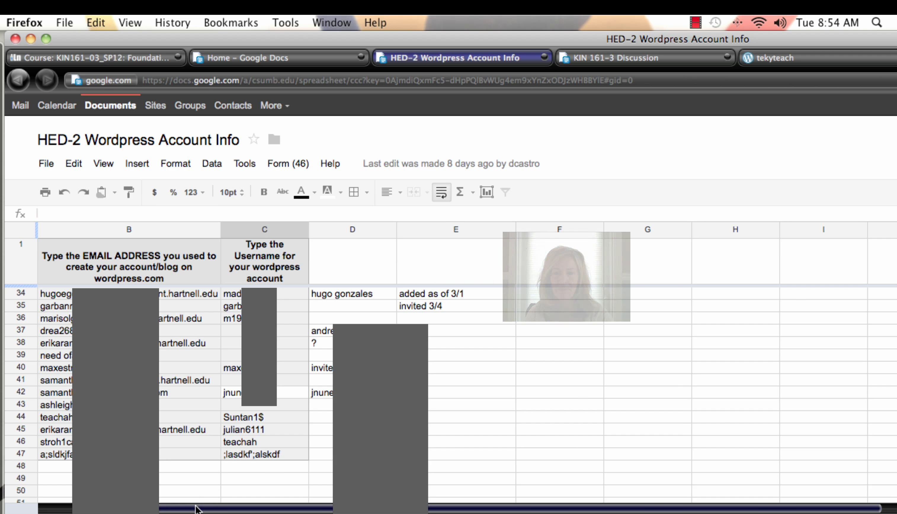
scroll(200, 508, "left", 2)
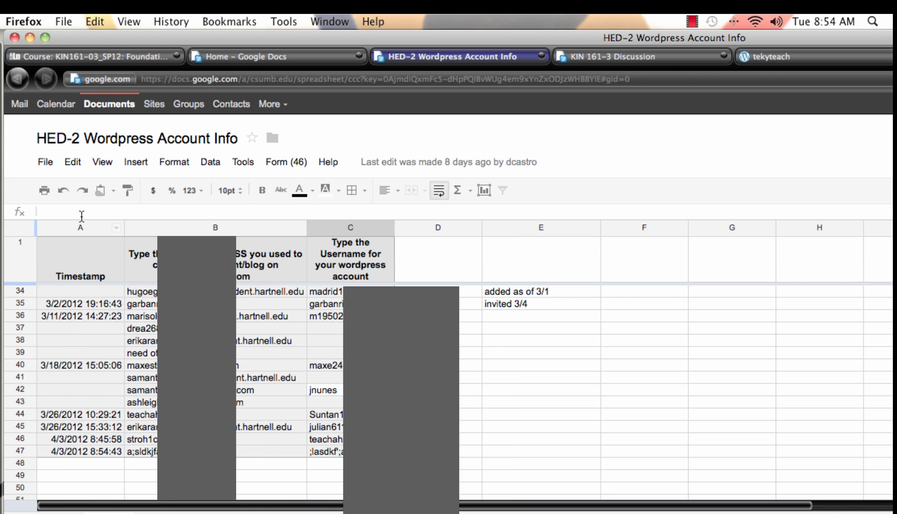
scroll(282, 391, "down", 4)
left_click(331, 442)
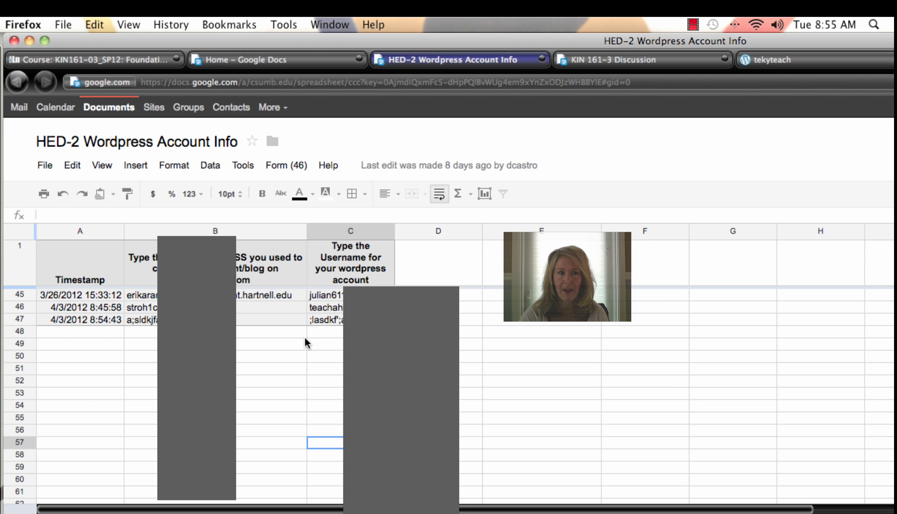
Step: Answer the KIN 161-3 Discussion question with 'I have a sweet tooth', submit, and open its response sheet
left_click(106, 58)
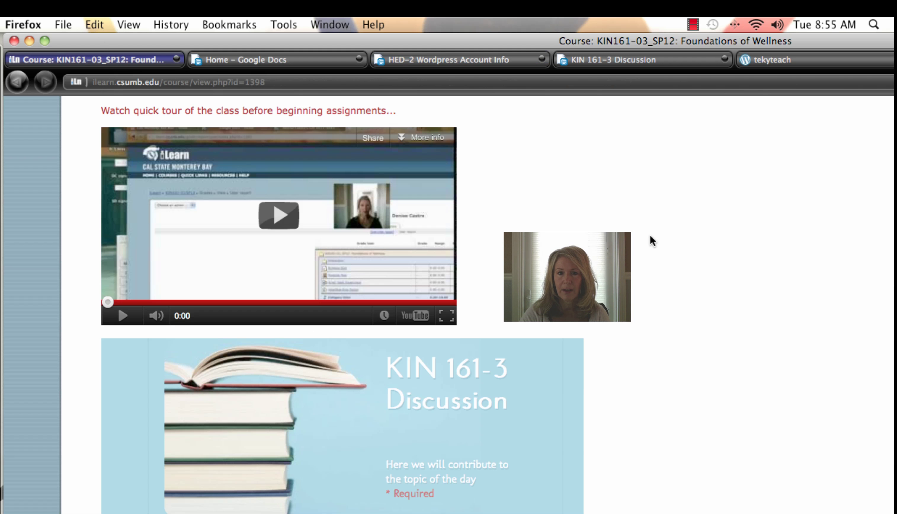
scroll(672, 240, "down", 3)
scroll(672, 240, "down", 5)
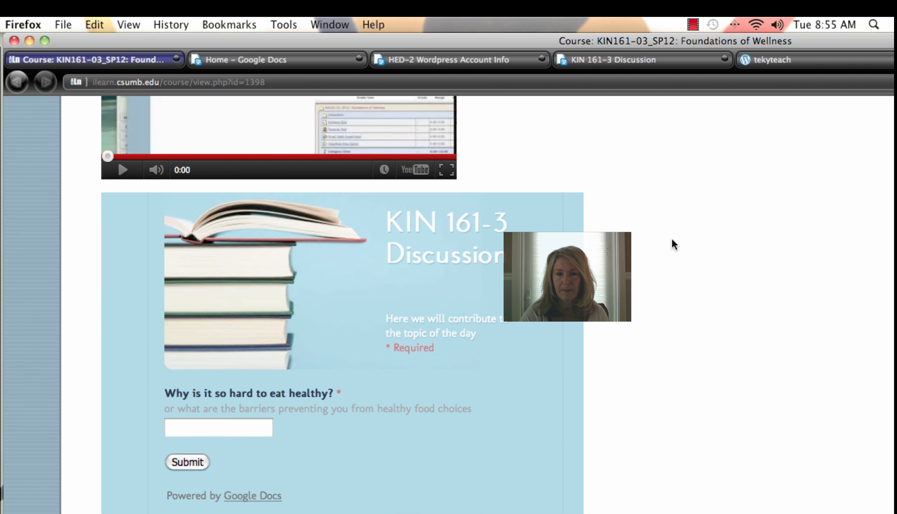
scroll(671, 240, "down", 2)
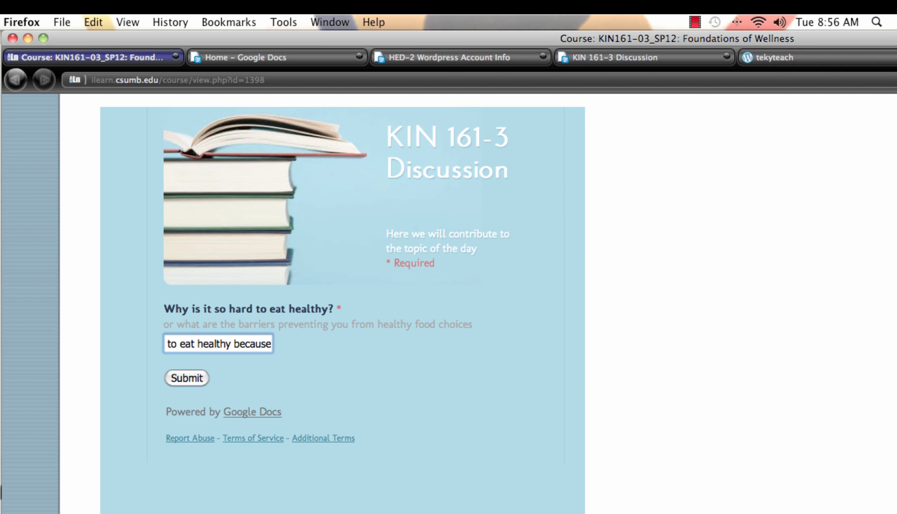
type("I have a swe")
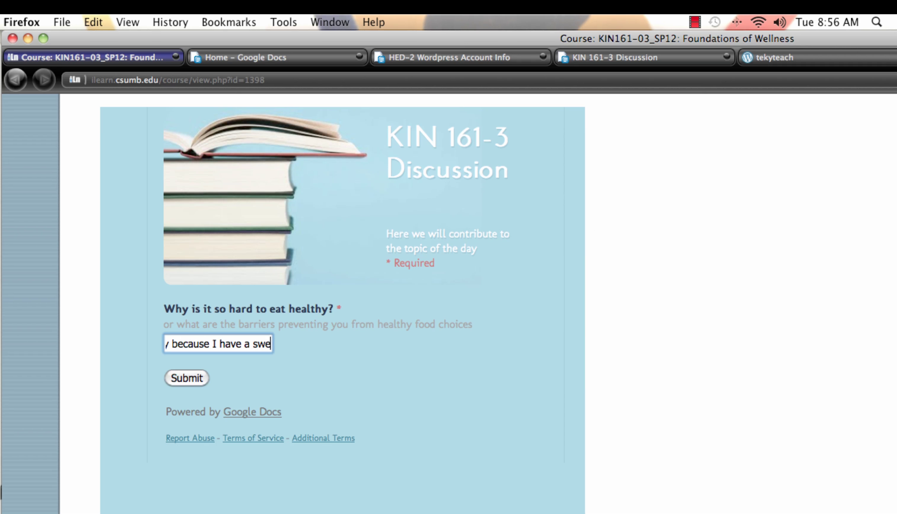
type("et tooth")
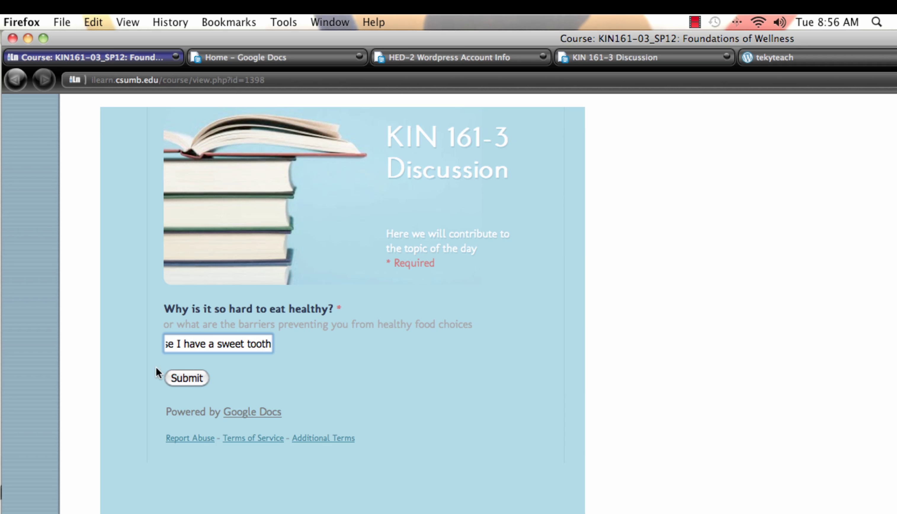
left_click(189, 376)
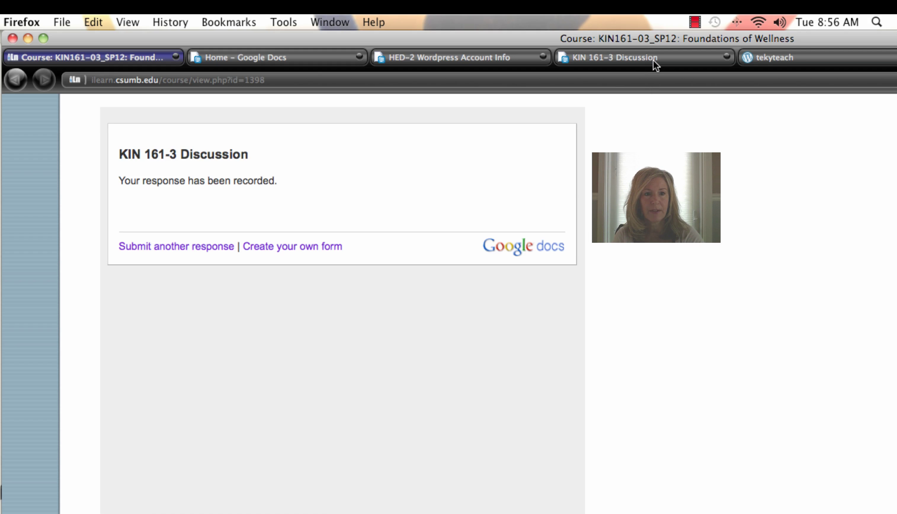
left_click(644, 55)
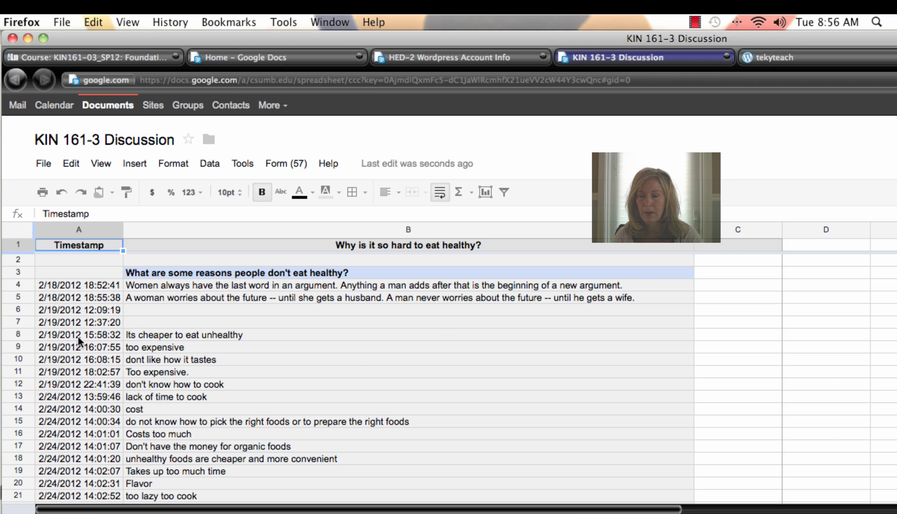
Step: Scroll the KIN 161-3 Discussion sheet to check the sweet-tooth answer in row 58
scroll(77, 313, "down", 4)
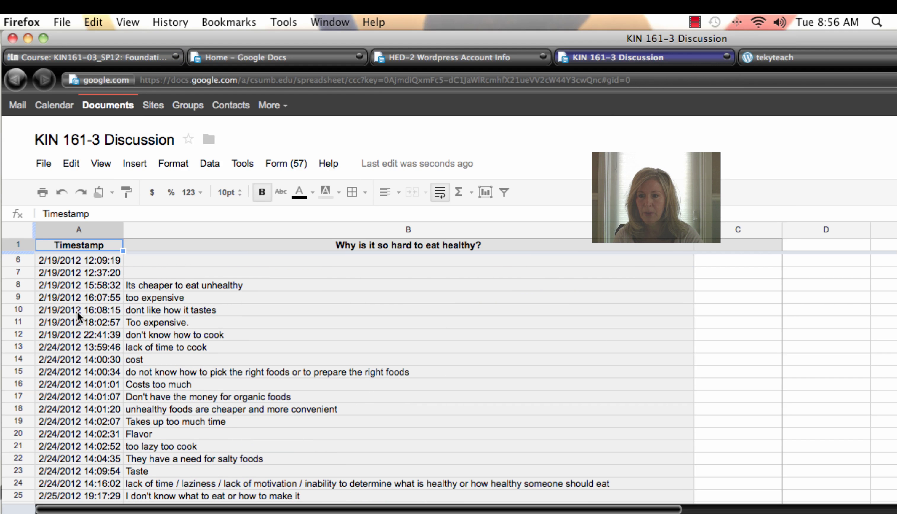
scroll(75, 315, "down", 11)
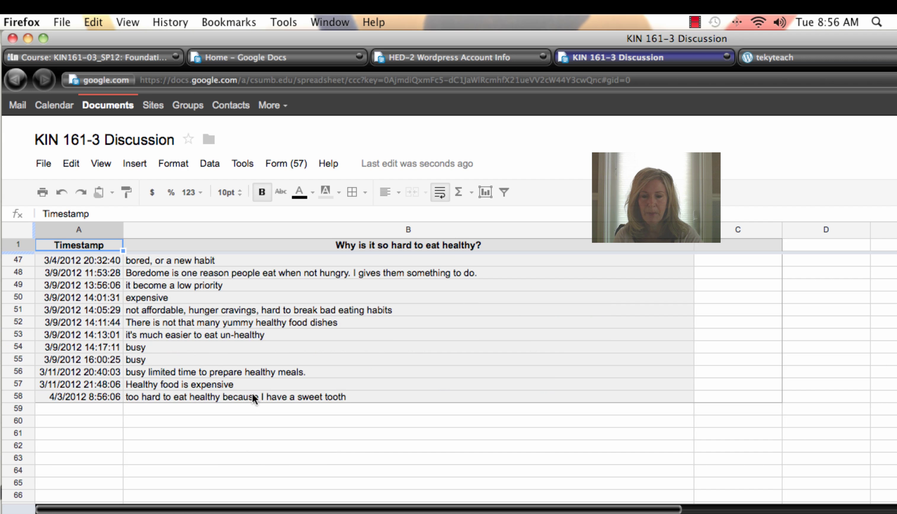
left_click(369, 406)
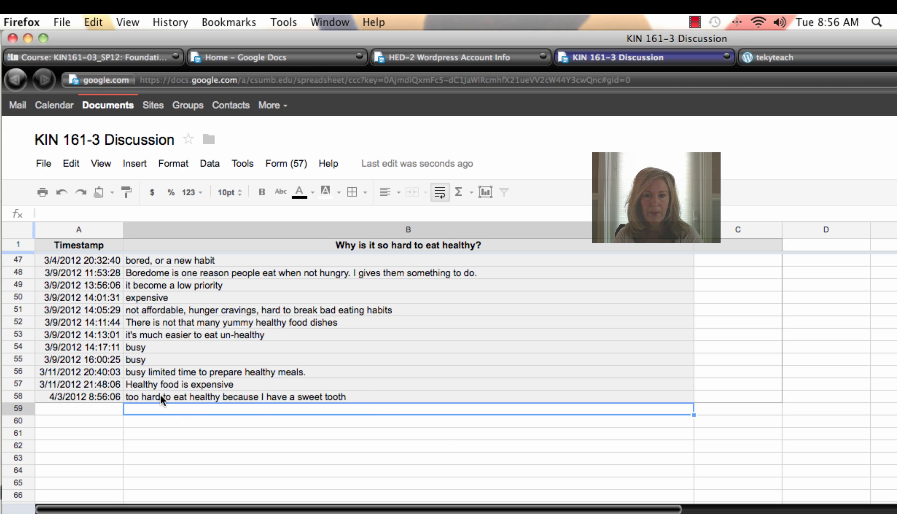
scroll(263, 414, "up", 12)
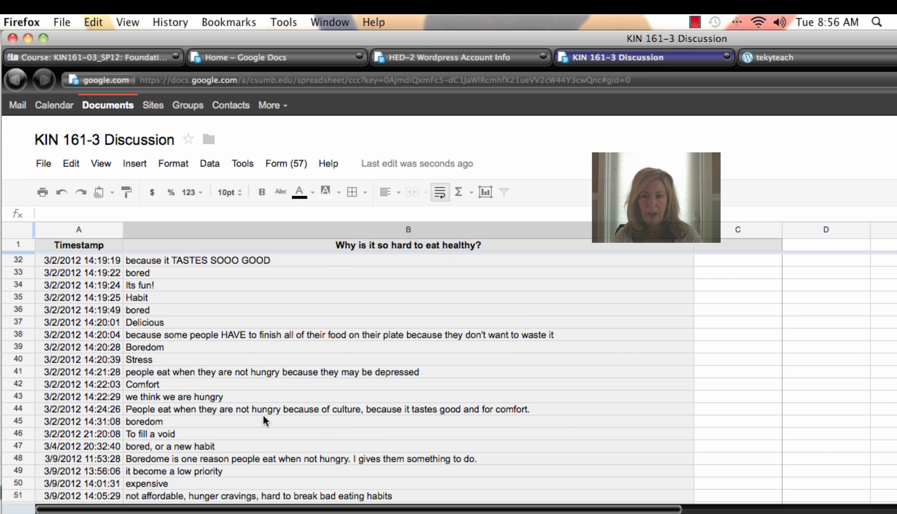
scroll(263, 414, "up", 3)
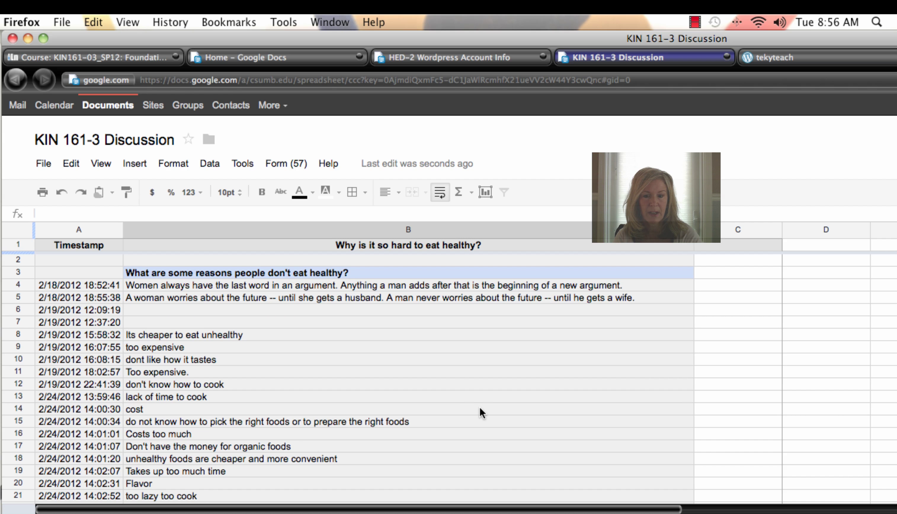
scroll(480, 409, "down", 13)
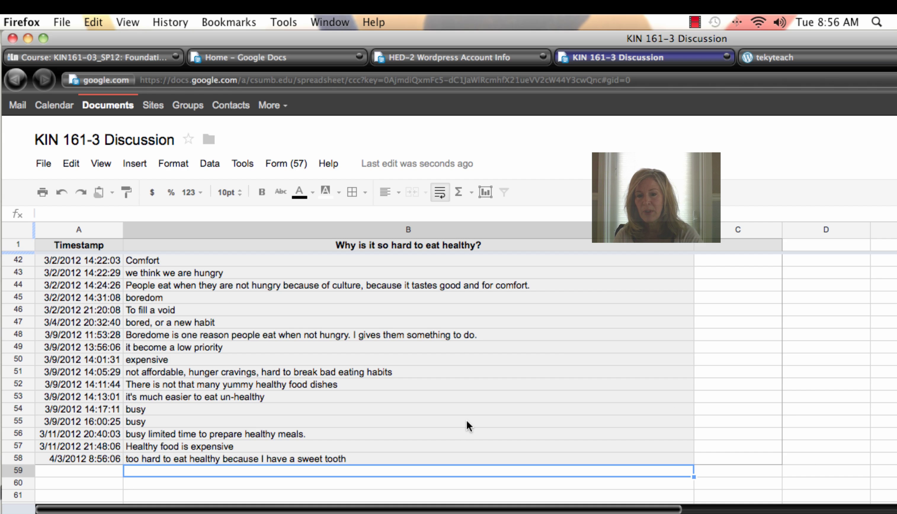
scroll(424, 438, "up", 5)
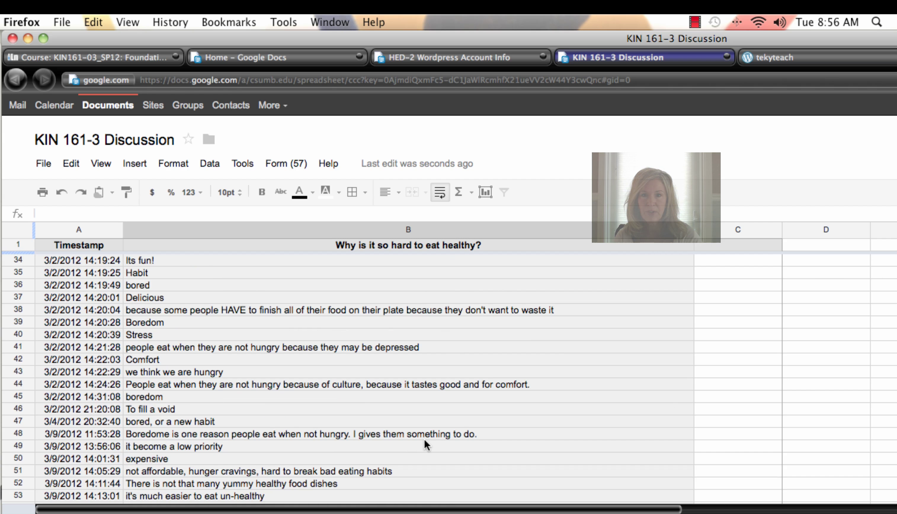
Step: Start a new form and uncheck 'Require CSU Monterey Bay sign-in to view this form'
key("ctrl+shift+Tab")
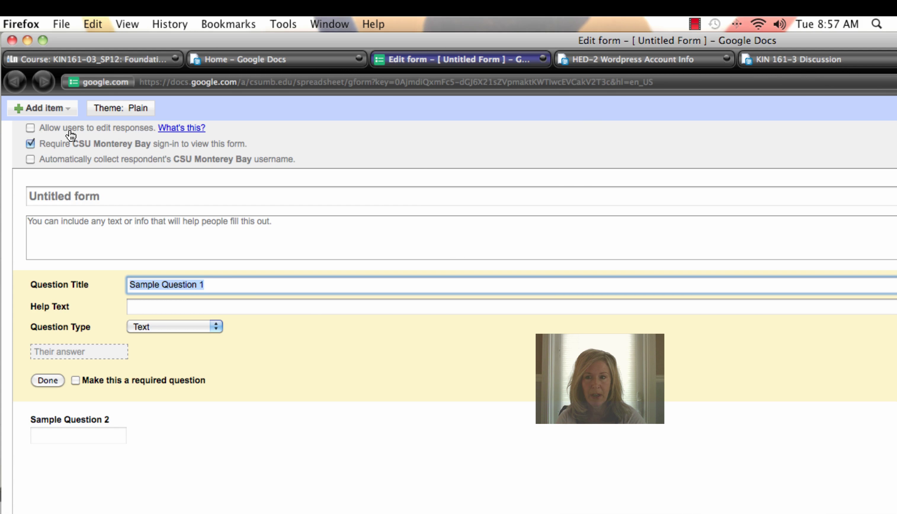
left_click(29, 144)
Step: Confirm no sign-in is required and title the form 'How I do or might use Google Forms'
left_click(507, 341)
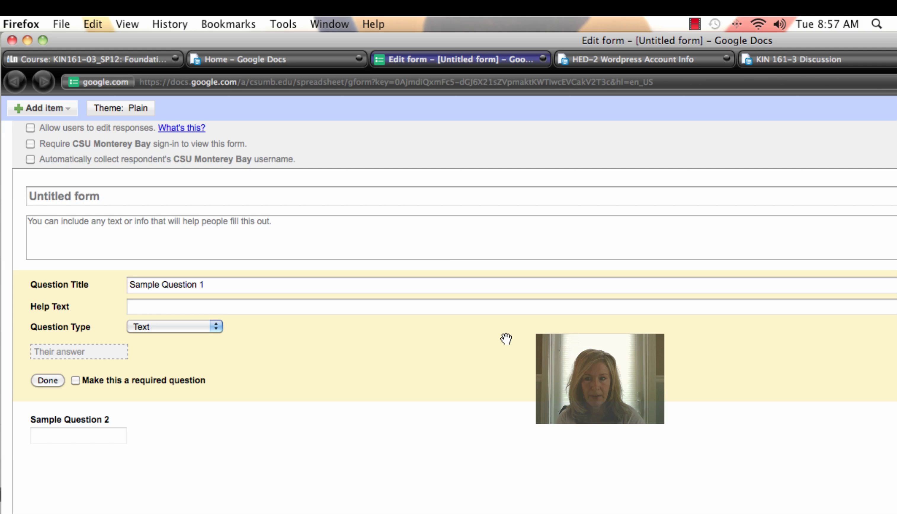
left_click(110, 198)
key("BackSpace")
key("BackSpace")
key("BackSpace")
key("BackSpace")
key("BackSpace")
key("BackSpace")
key("BackSpace")
key("BackSpace")
key("BackSpace")
key("BackSpace")
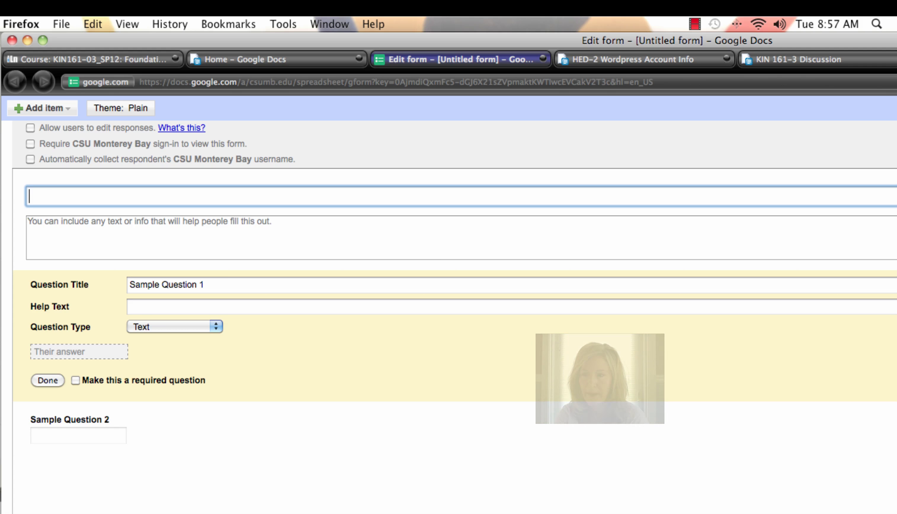
type("How I might use Google Forms")
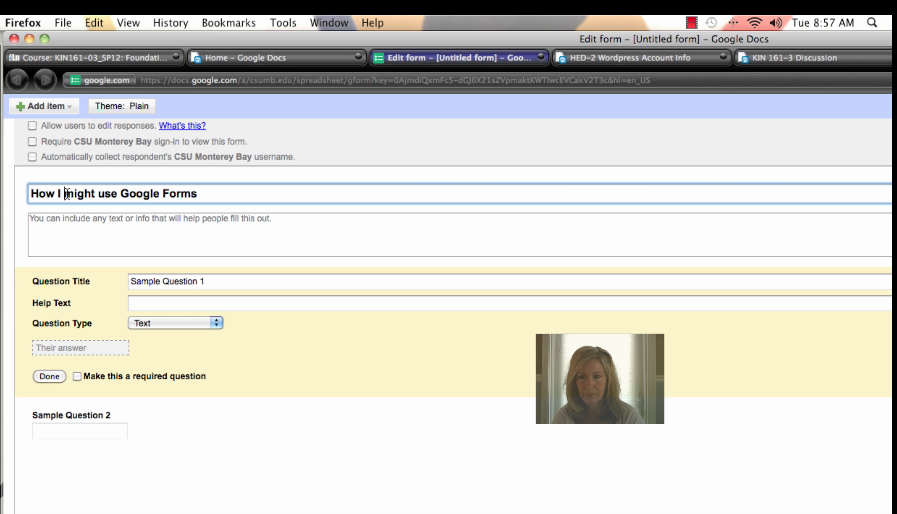
left_click(67, 194)
type("do or")
left_click(279, 190)
Step: Add a description beginning 'is insta' and make the Text-type first question required
left_click(293, 221)
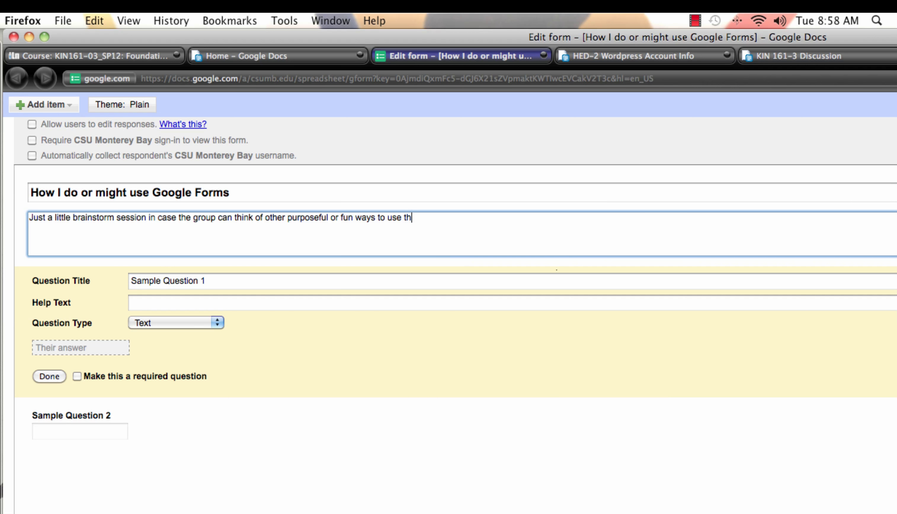
type("is instant kind of feedback")
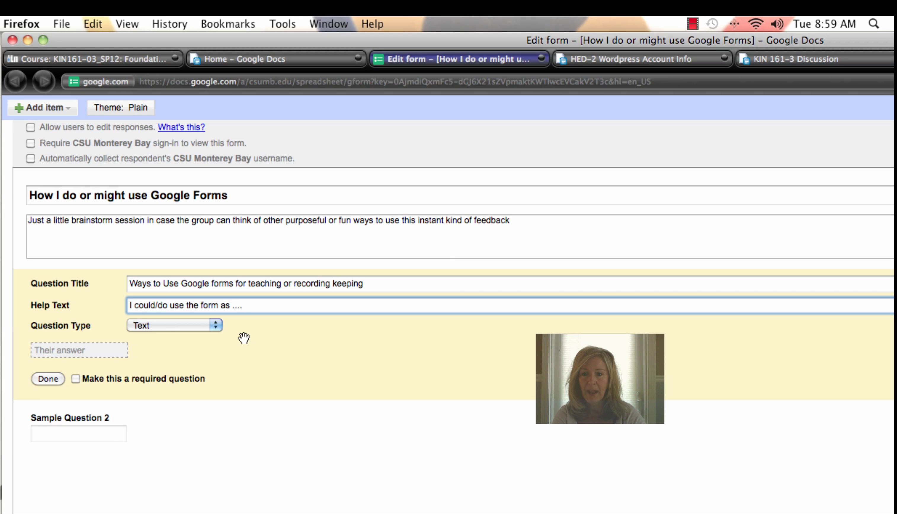
left_click(216, 326)
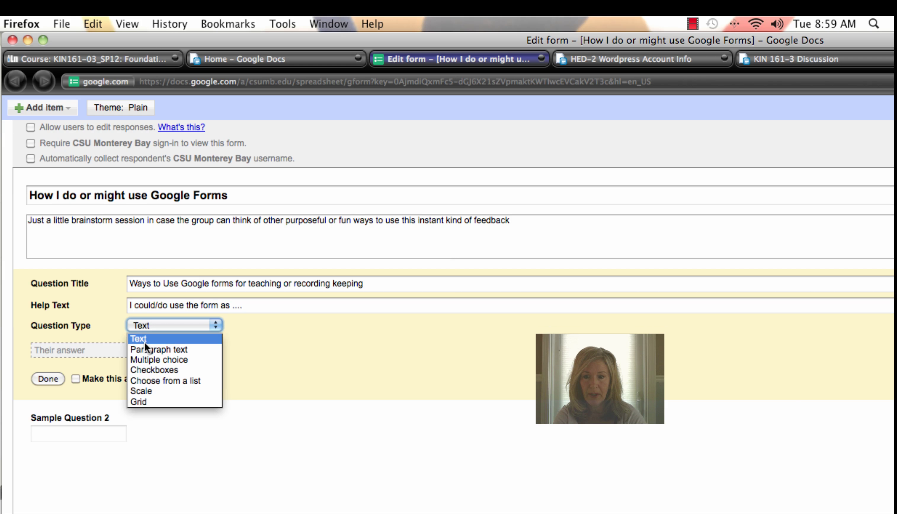
left_click(216, 323)
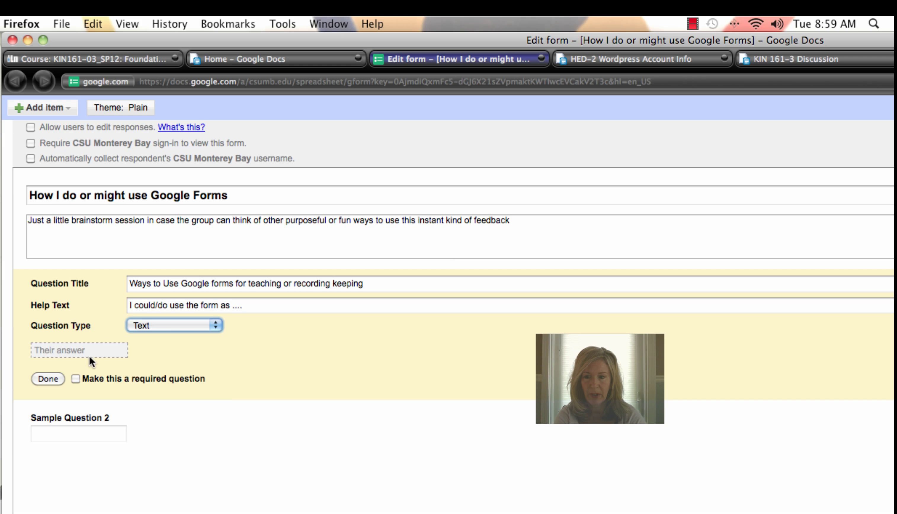
left_click(95, 384)
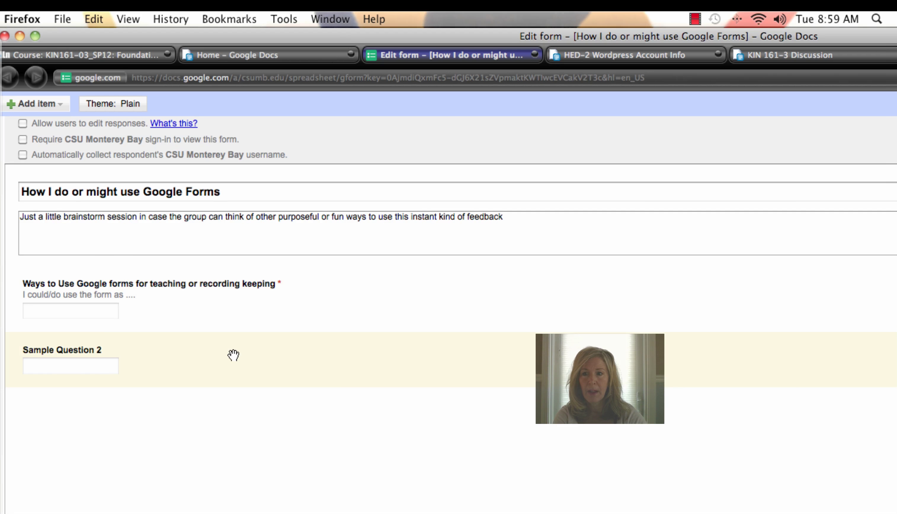
Step: Replace the Plain theme with Urban Landscape from the theme gallery
left_click(117, 105)
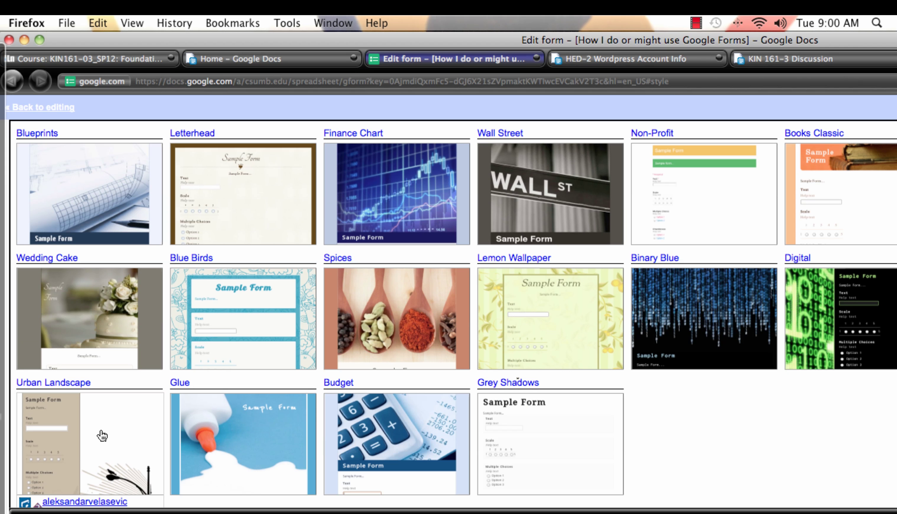
left_click(102, 434)
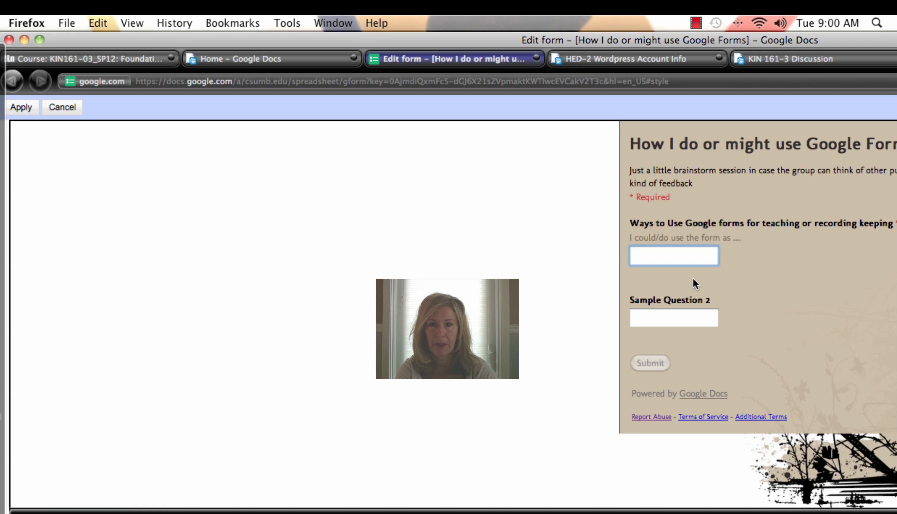
left_click(22, 107)
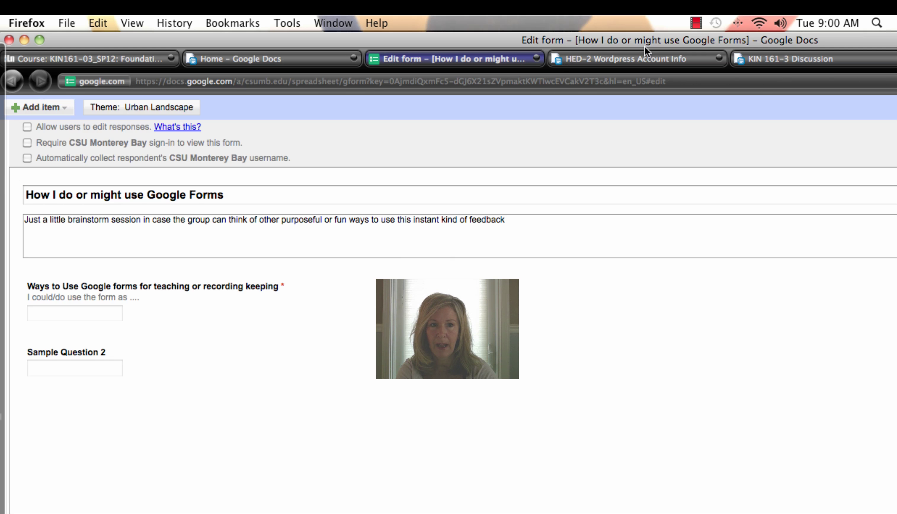
Step: Select the form's iframe code from More actions > Embed and go to the tekyteach blog
left_click_drag(859, 44, 592, 58)
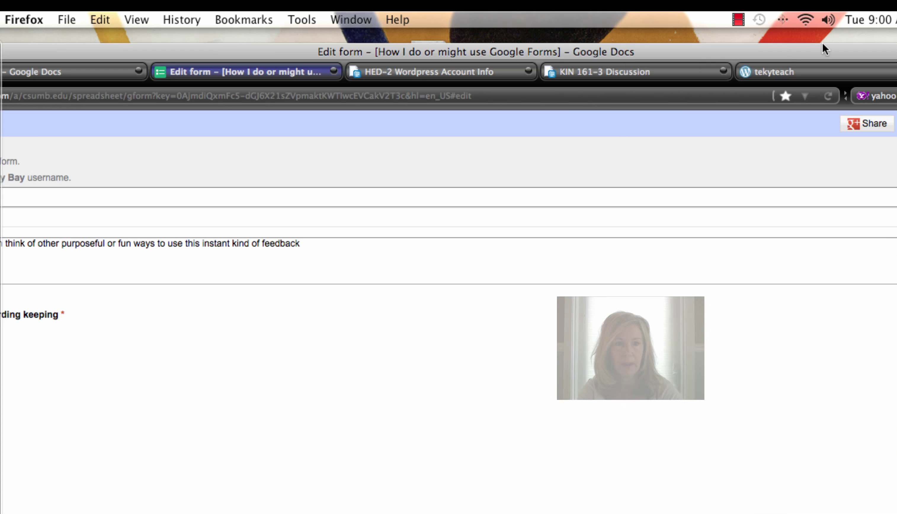
left_click_drag(817, 53, 545, 38)
left_click(799, 110)
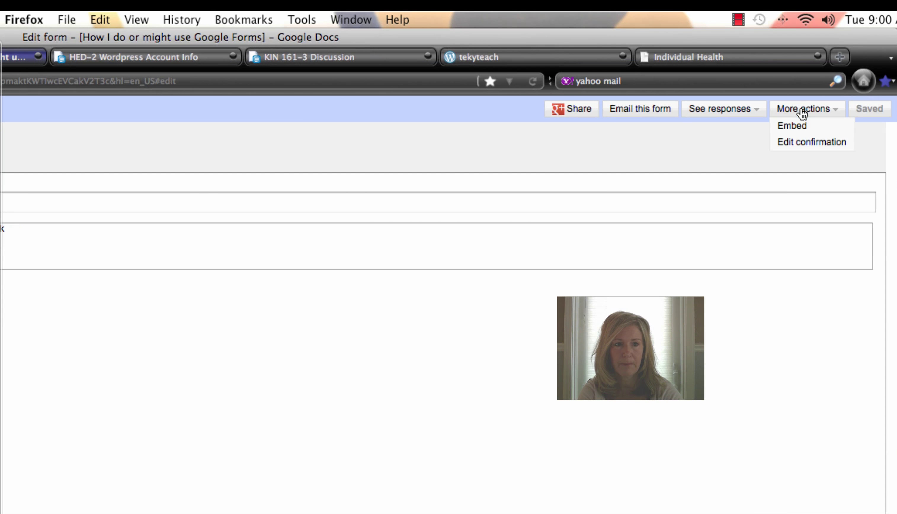
left_click(782, 128)
left_click_drag(373, 34, 532, 34)
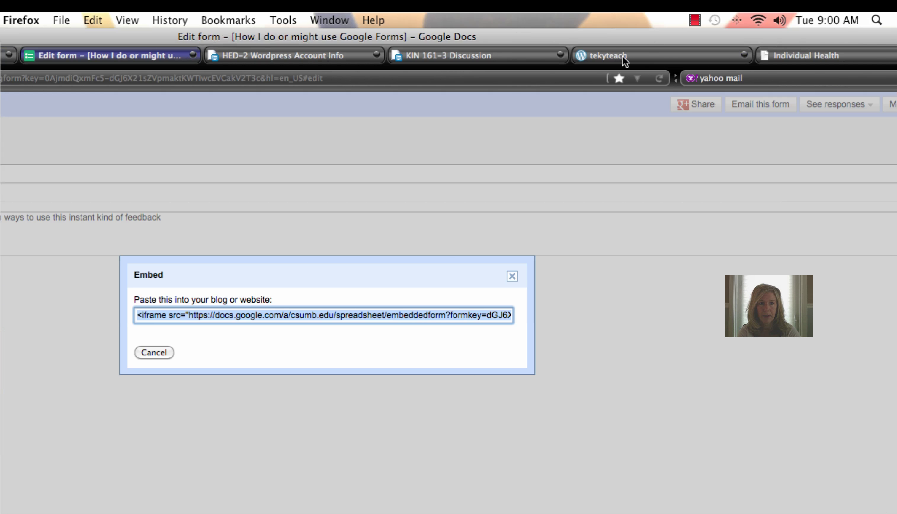
left_click(625, 61)
left_click_drag(230, 39, 333, 20)
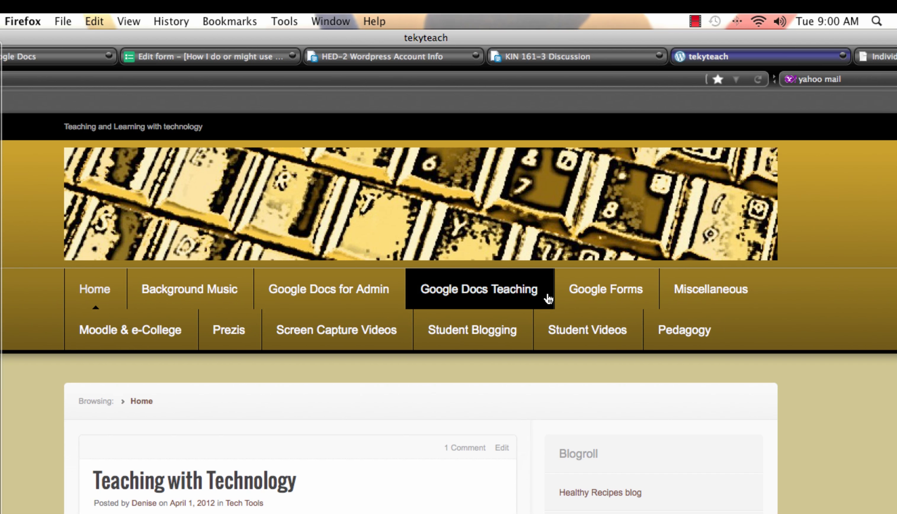
Step: Paste the form's iframe code into the Google Forms page below the YouTube line and update it
left_click(593, 294)
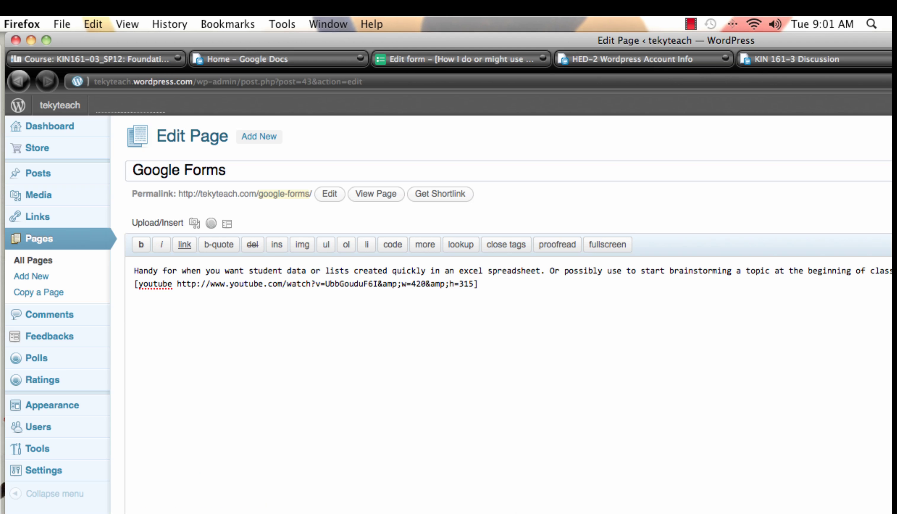
type("<iframe src=\"https://docs.google.com/a/csumb.edu/spreadsheet/embeddedform?formkey=dGJ6X21sZVpmaktKWTIwcEVCakV2T3c6MQ\" width=\"760\" height=\"635\" frameborder=\"0\" marginheight=\"0\" marginwidth=\"0\">Loading...</iframe>")
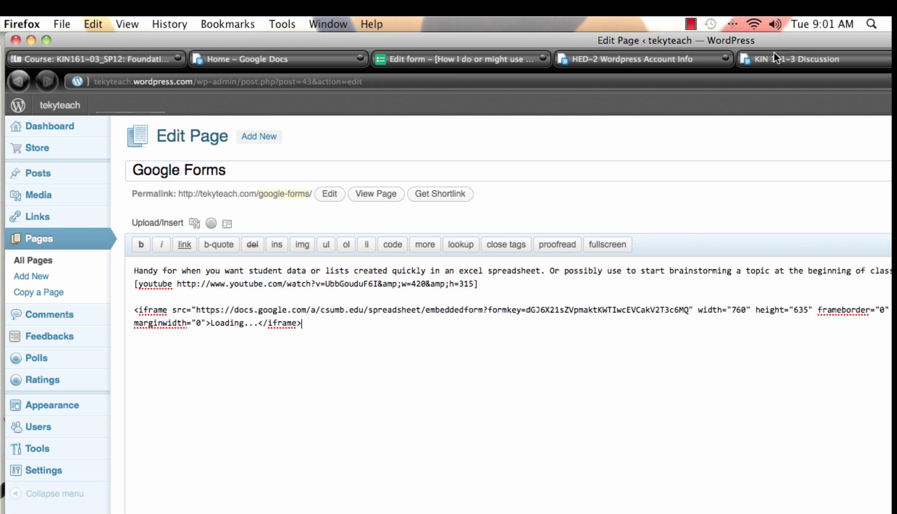
left_click_drag(785, 39, 151, 60)
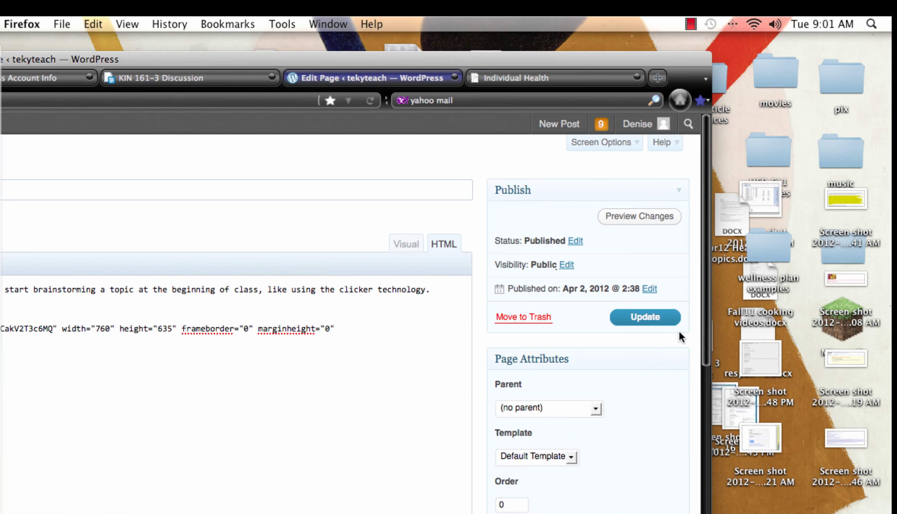
left_click(645, 316)
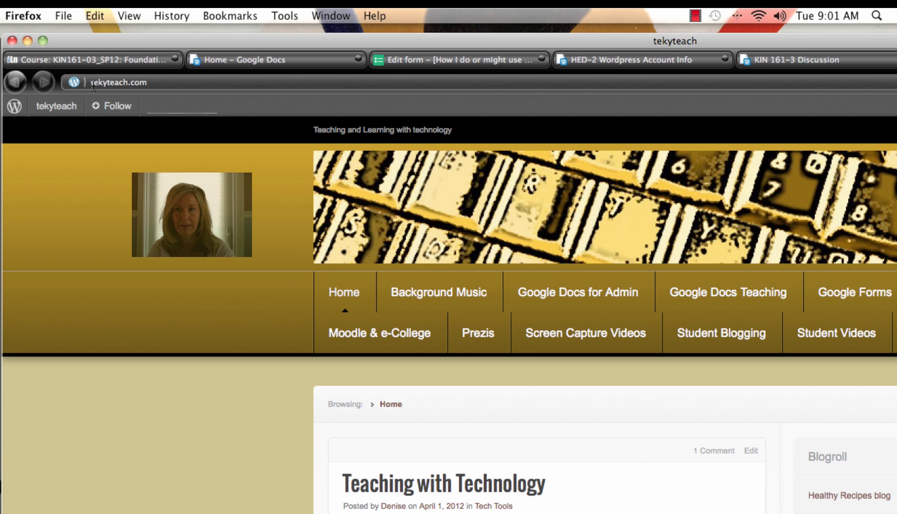
Step: Scroll the live Google Forms blog page down to the embedded Urban Landscape form
left_click_drag(357, 45, 85, 41)
left_click(577, 294)
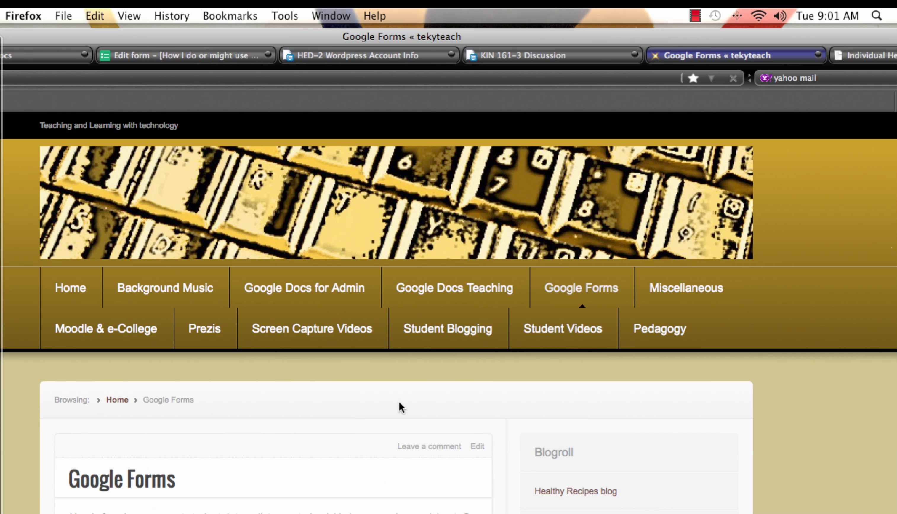
scroll(398, 401, "down", 15)
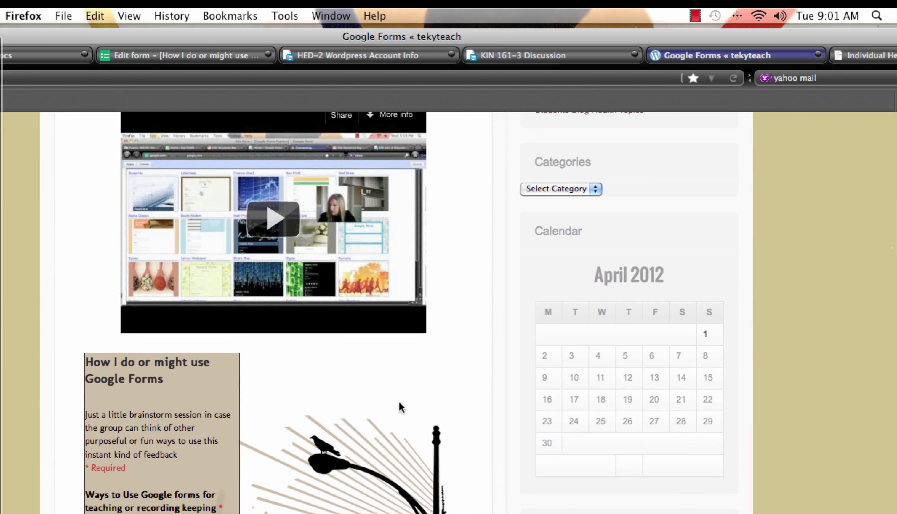
scroll(398, 401, "down", 5)
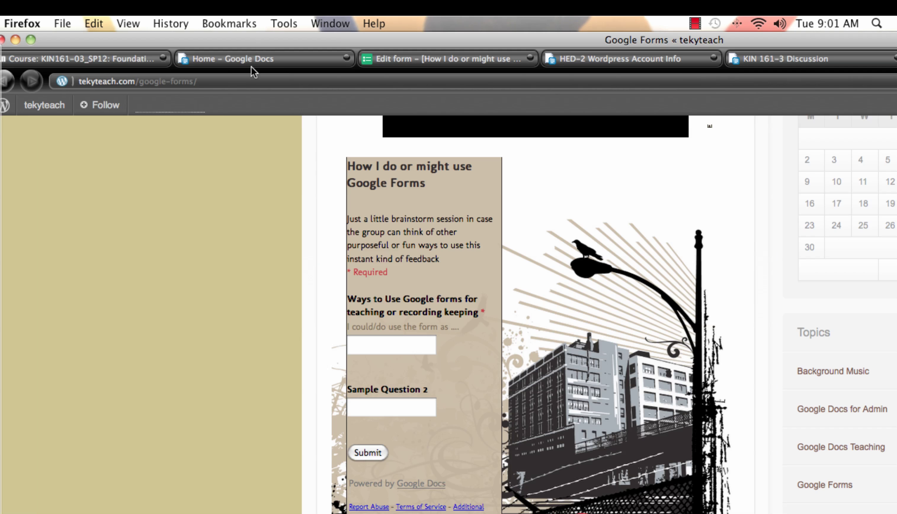
Step: Open the 'How I do or might use Google Forms' response spreadsheet from the Docs list
left_click(252, 59)
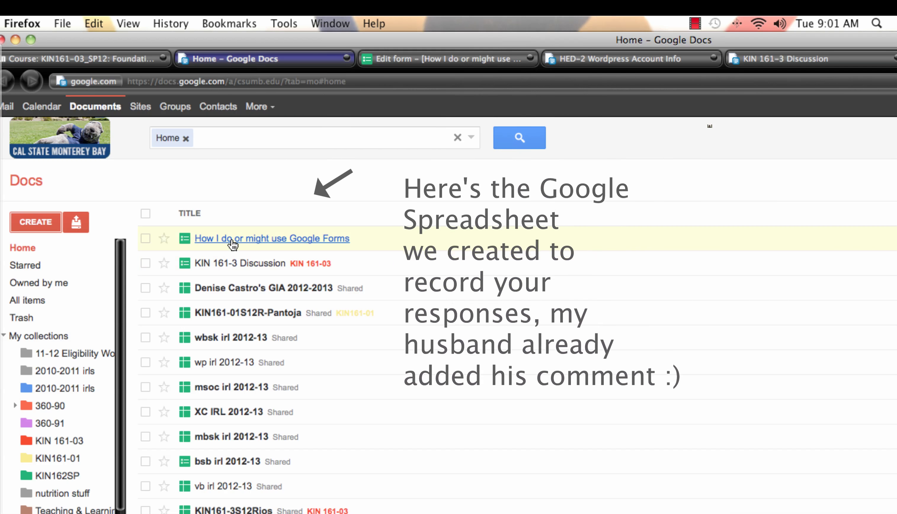
left_click(248, 239)
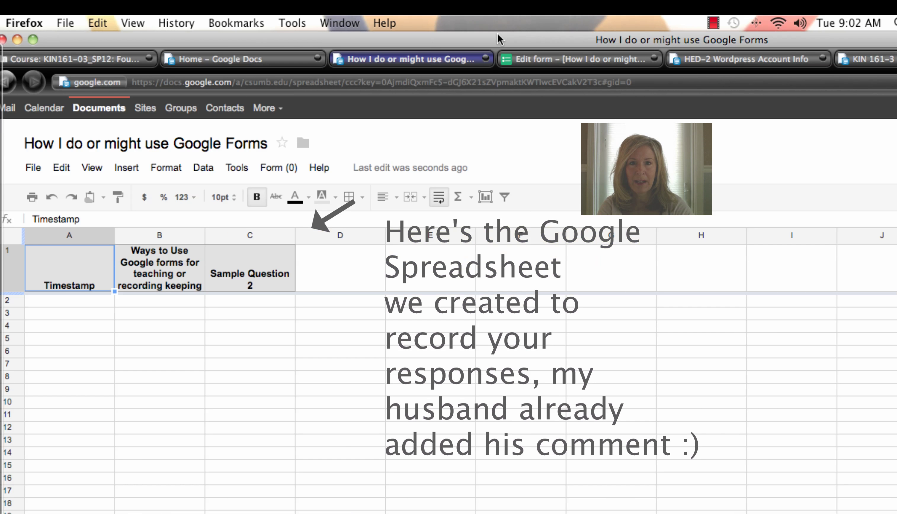
left_click_drag(655, 36, 591, 38)
Step: Review the spreadsheet's sharing settings and close them, leaving it private
left_click(778, 154)
left_click_drag(226, 40, 471, 36)
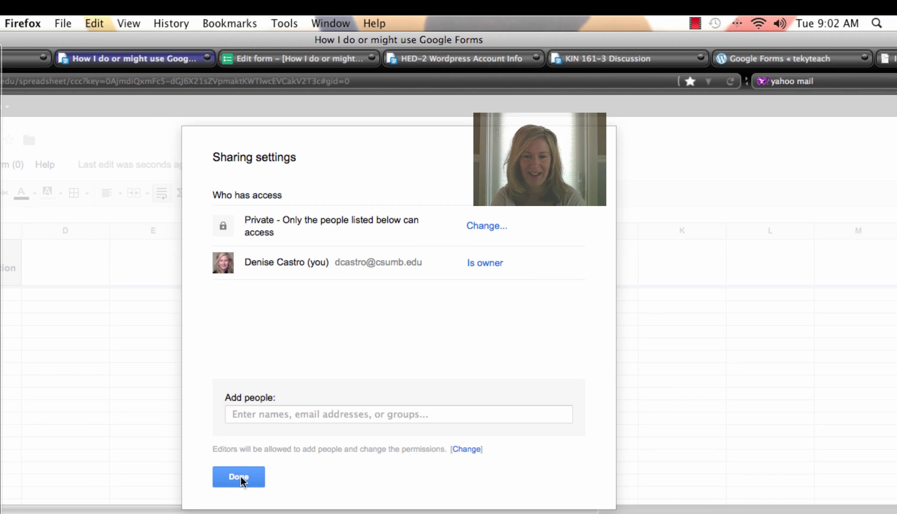
left_click(239, 476)
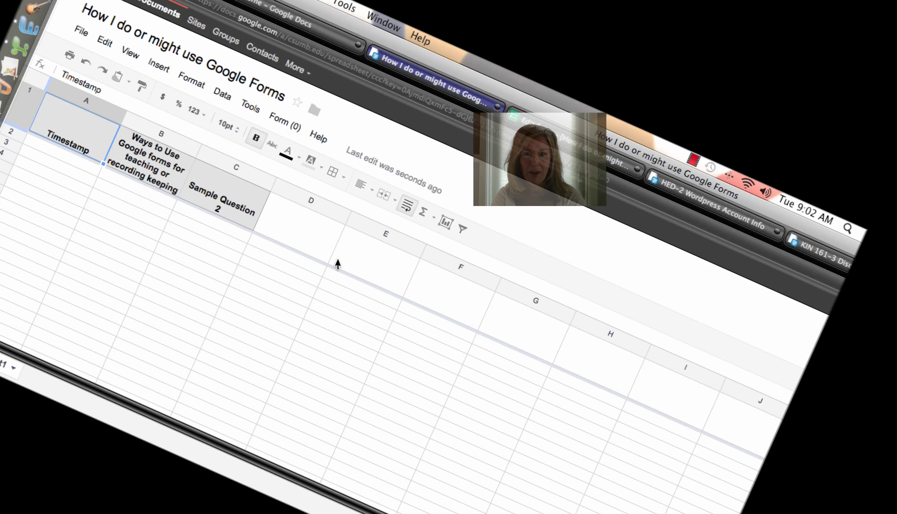